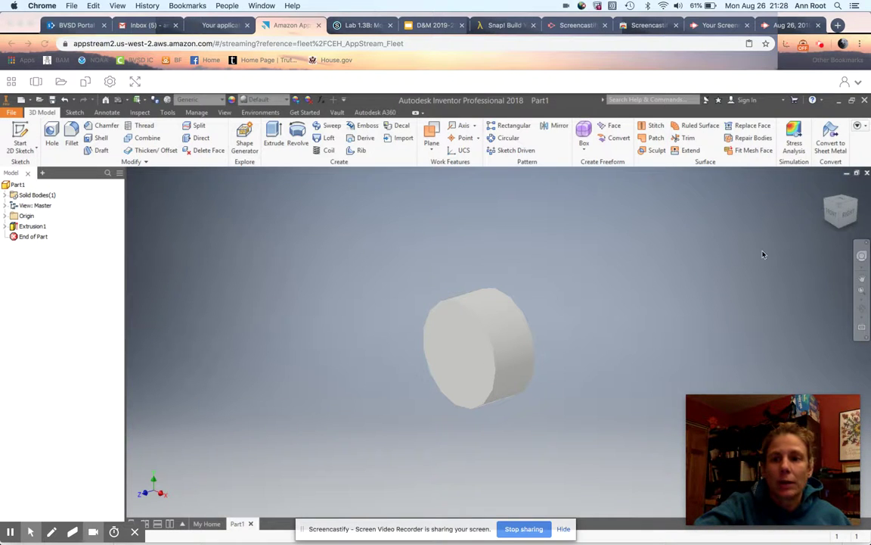
Reorient the view so the cylinder stands upright with its flat top face and curved side in view
click(838, 206)
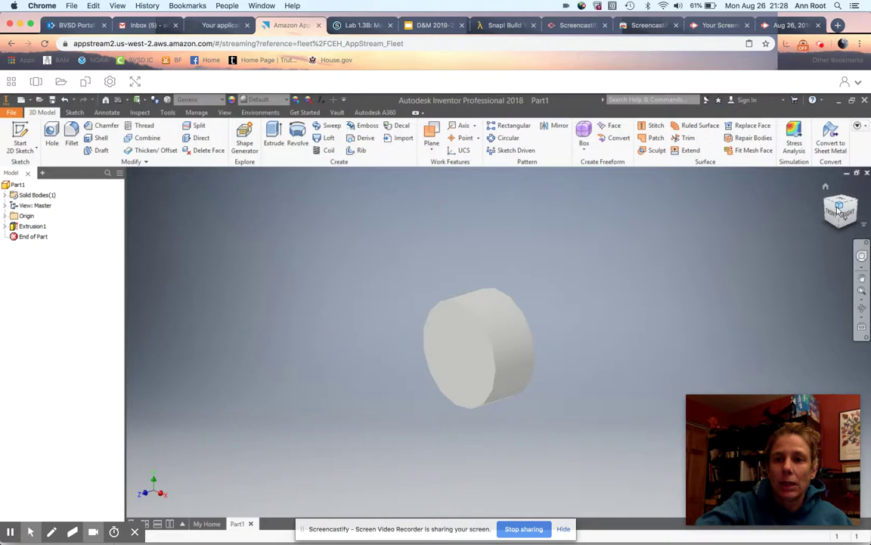
click(839, 206)
mouse_move(839, 207)
mouse_down()
mouse_move(849, 165)
mouse_move(842, 204)
mouse_move(863, 202)
mouse_move(815, 196)
mouse_move(769, 207)
mouse_up()
key(F6)
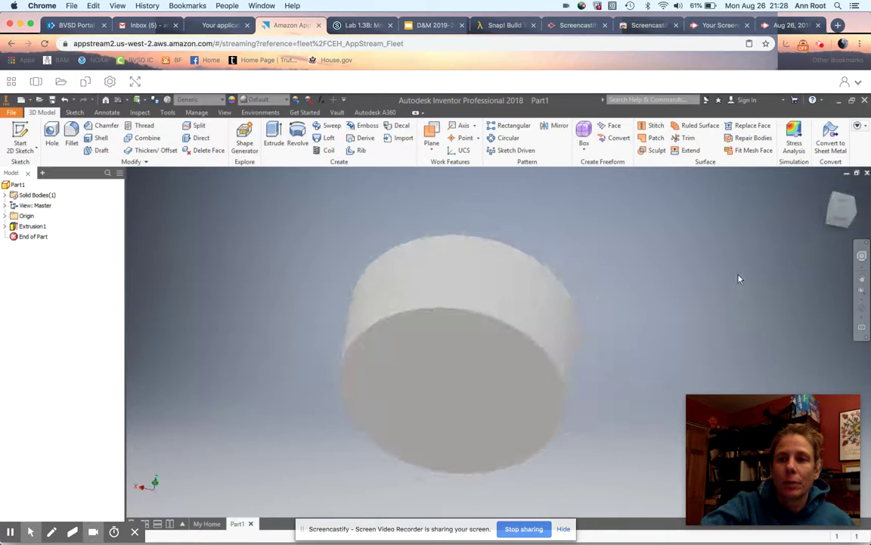
click(731, 284)
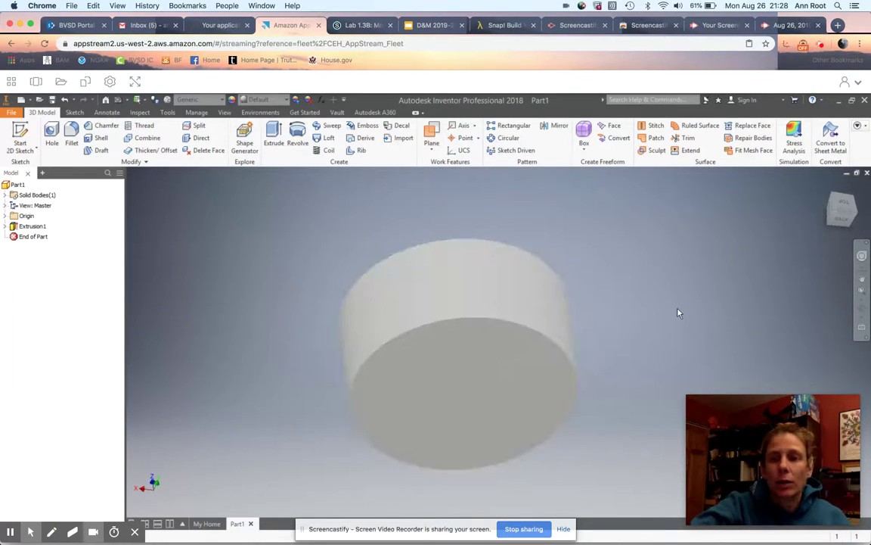
click(831, 213)
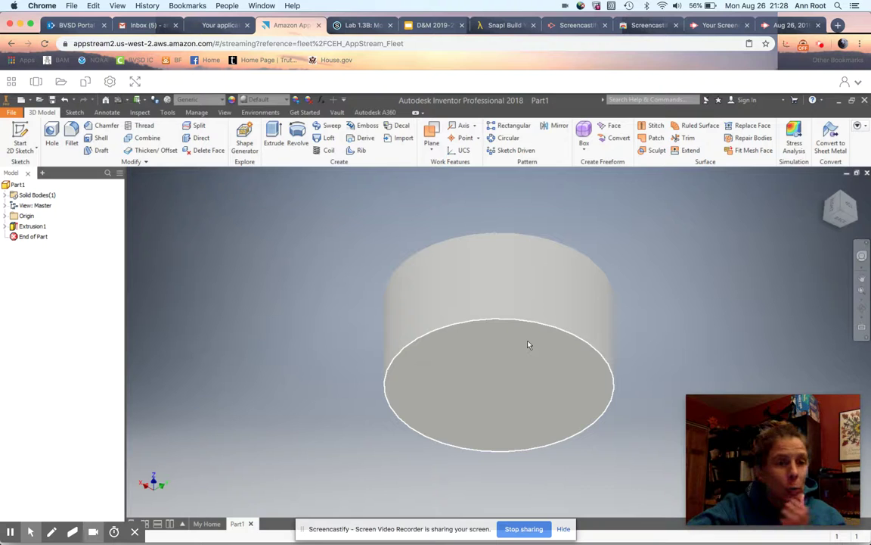
click(509, 320)
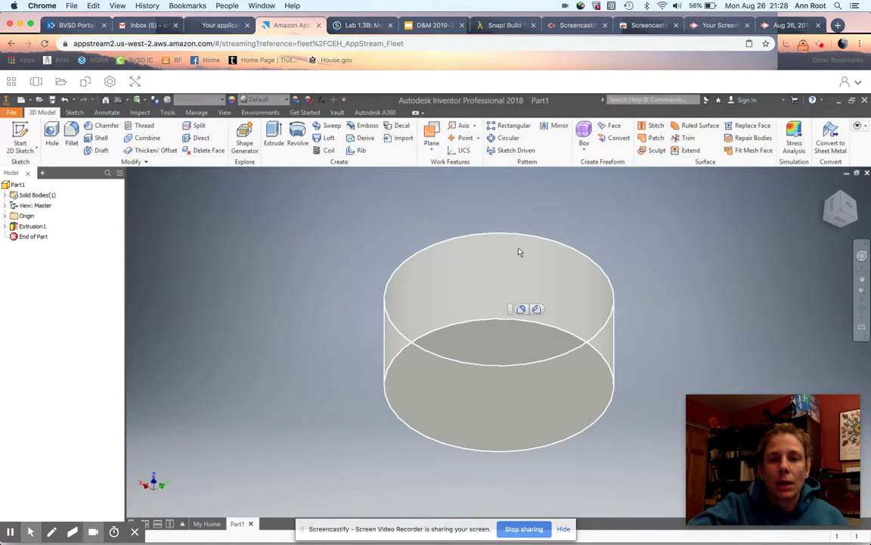
click(519, 248)
click(497, 307)
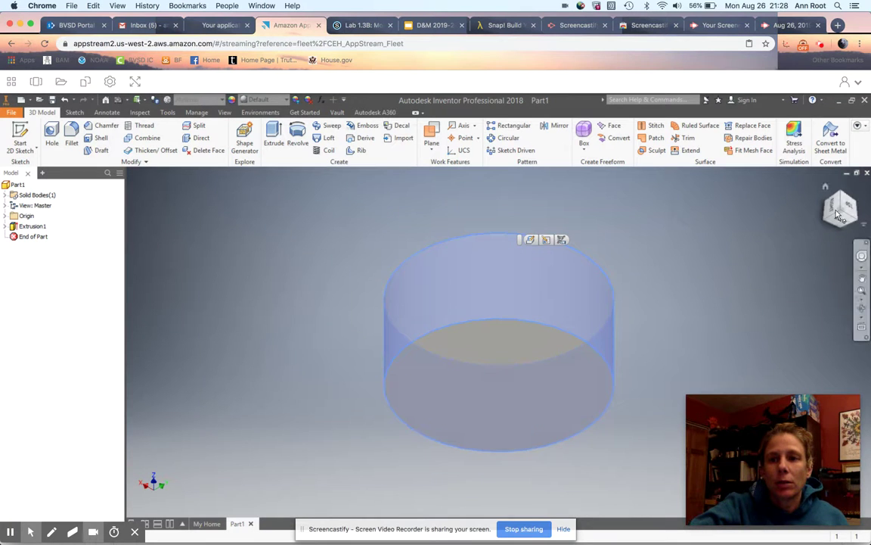
mouse_move(841, 210)
mouse_down()
mouse_move(829, 261)
mouse_move(764, 248)
mouse_up()
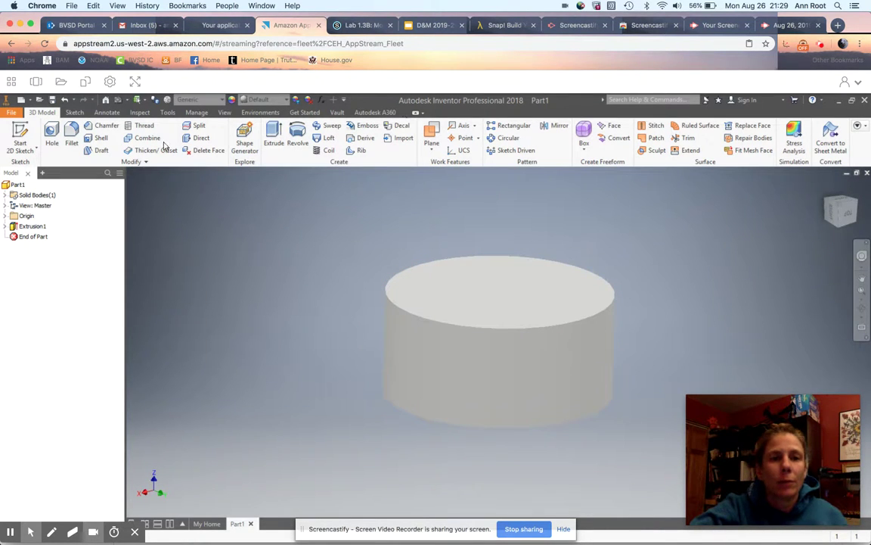
Create a work plane offset 0.000 in from the origin's YZ Plane
click(5, 216)
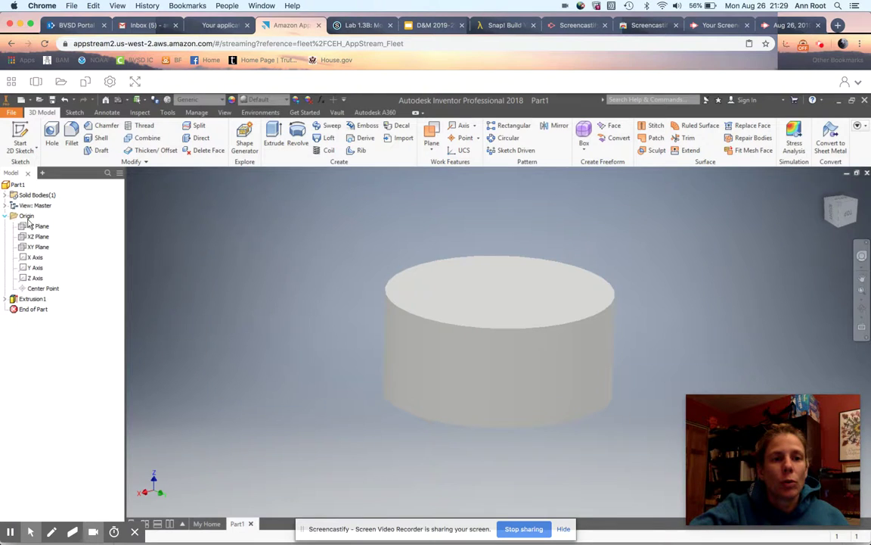
click(33, 227)
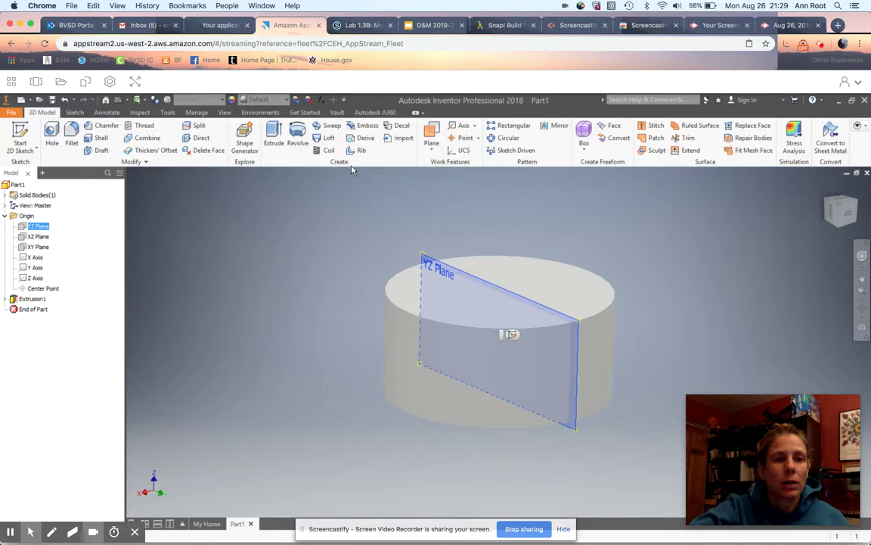
click(431, 142)
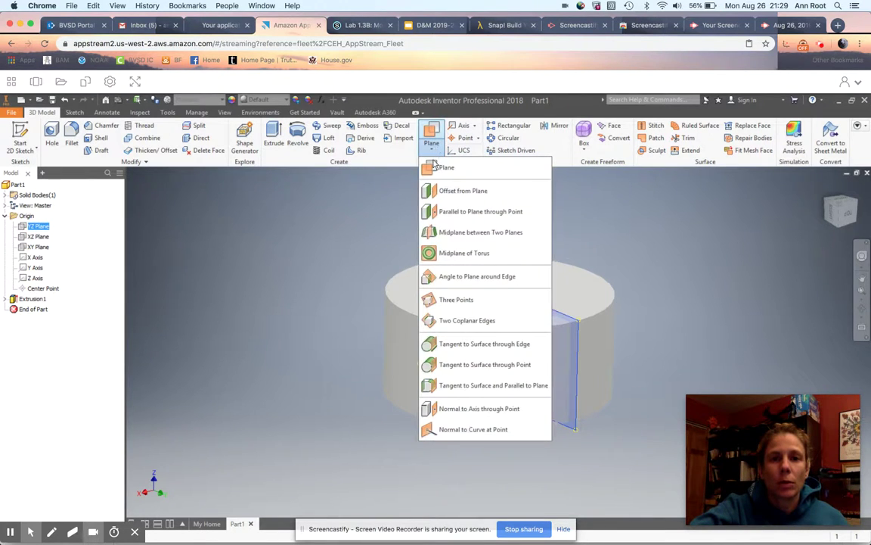
click(432, 192)
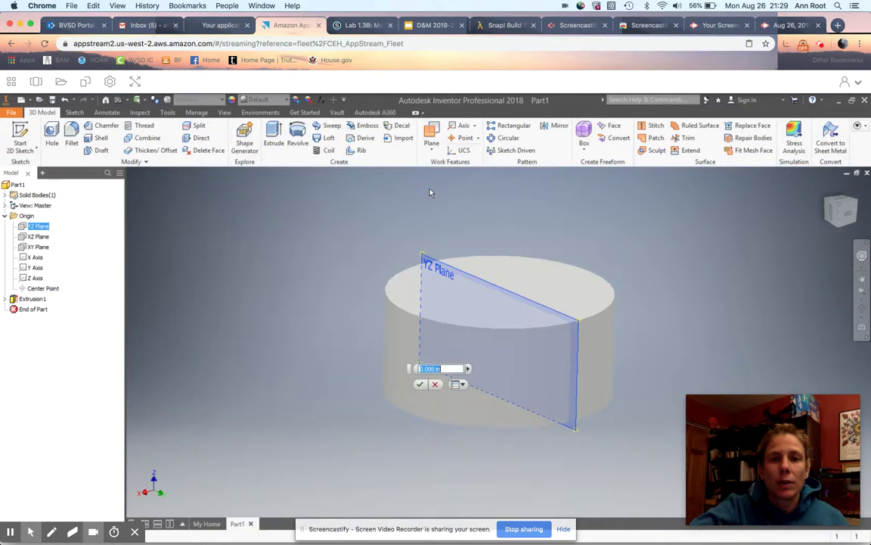
click(420, 384)
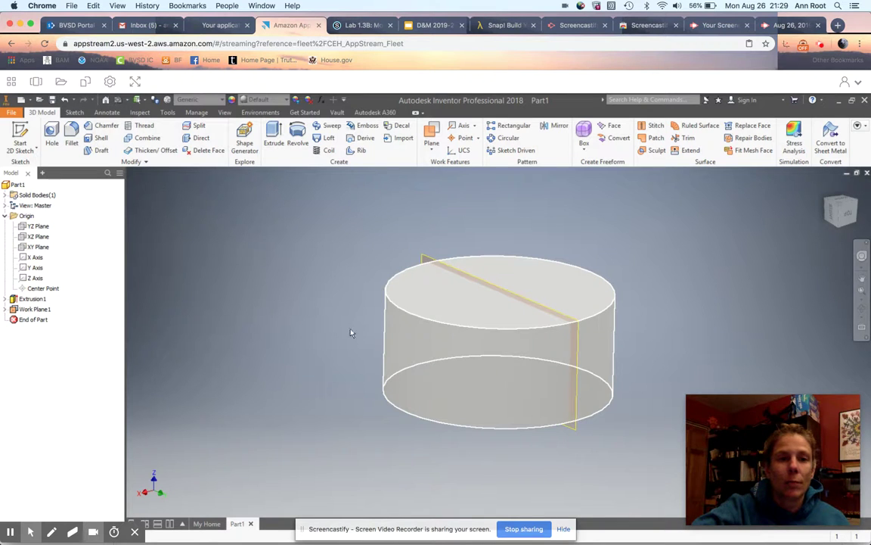
Start a 2D sketch on the new work plane through the middle of the cylinder
click(28, 140)
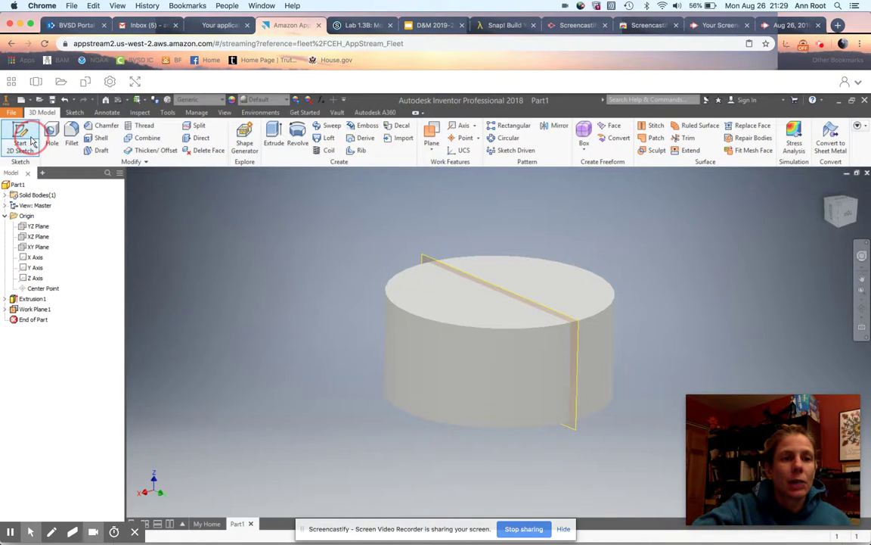
click(425, 257)
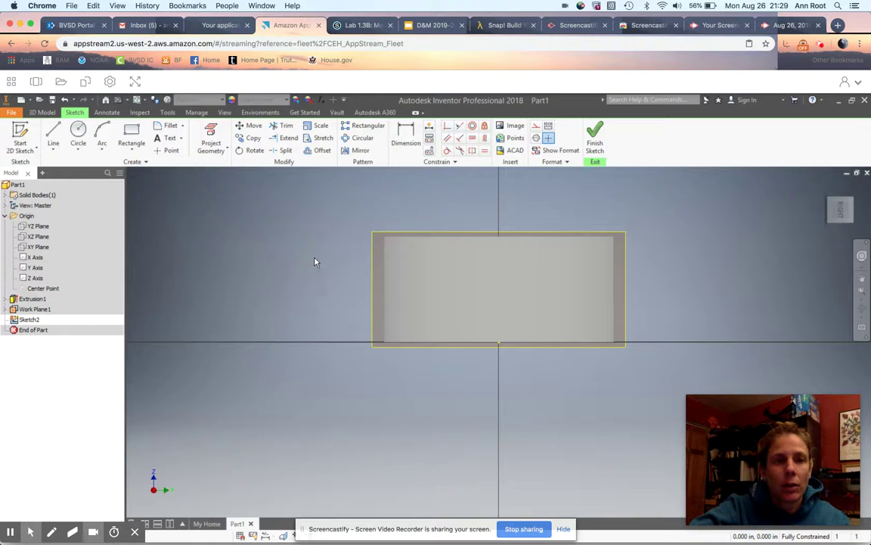
click(220, 150)
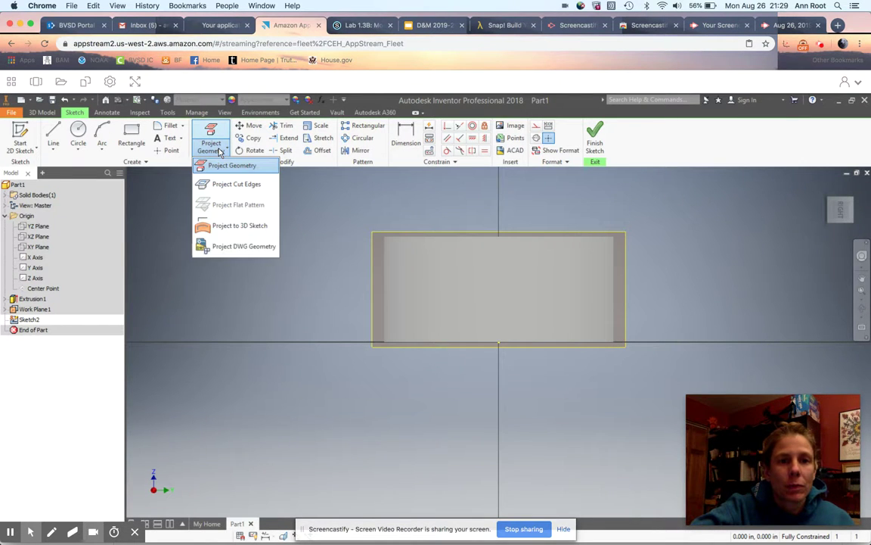
click(220, 151)
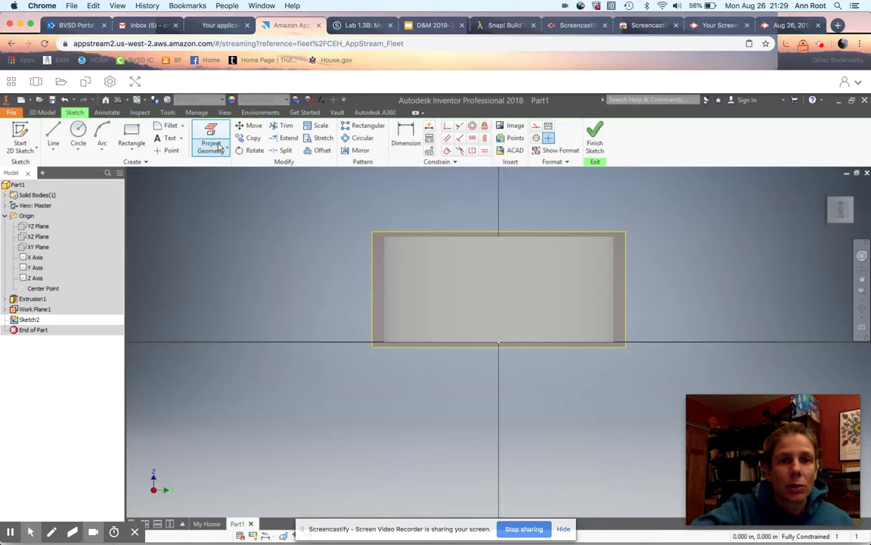
click(220, 148)
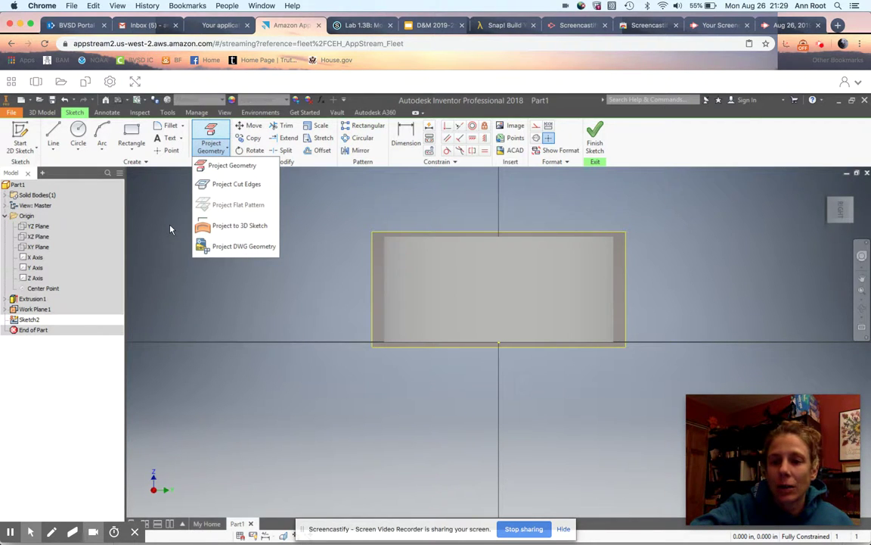
click(170, 229)
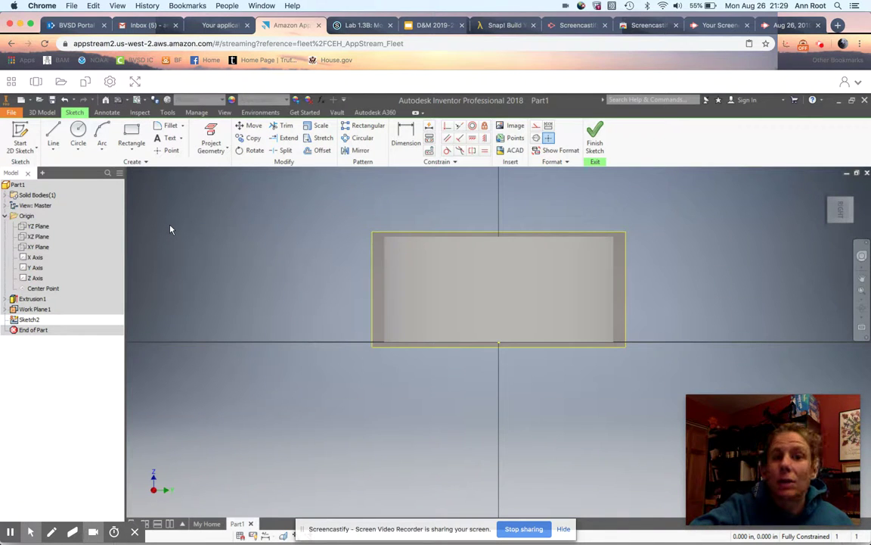
click(78, 137)
key(Escape)
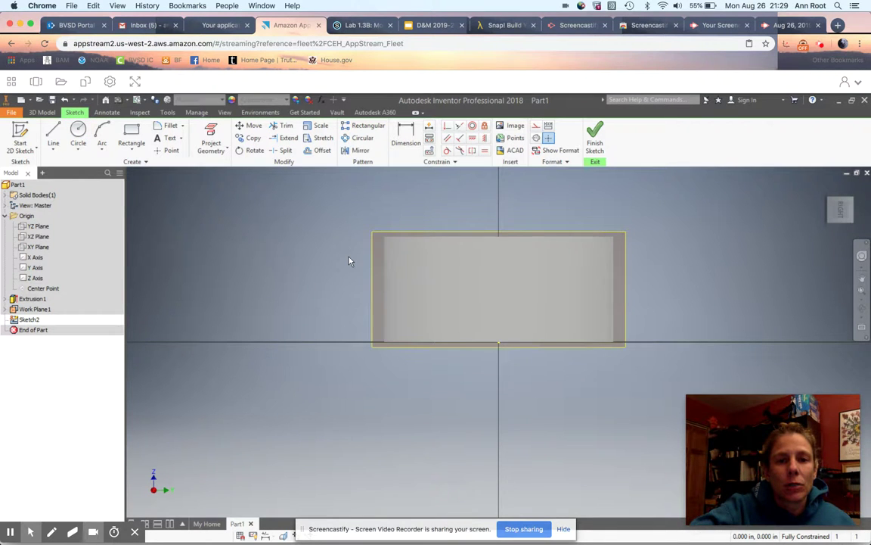
Sketch a center point circle about 0.027 in in diameter at the cylinder's upper edge, just outside its side, and finish the sketch
scroll(349, 261, up, 3)
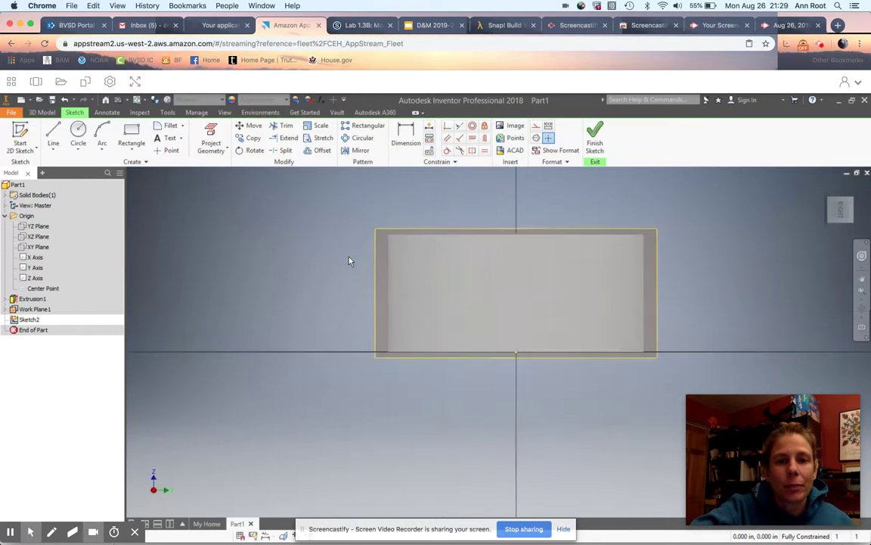
scroll(349, 261, up, 4)
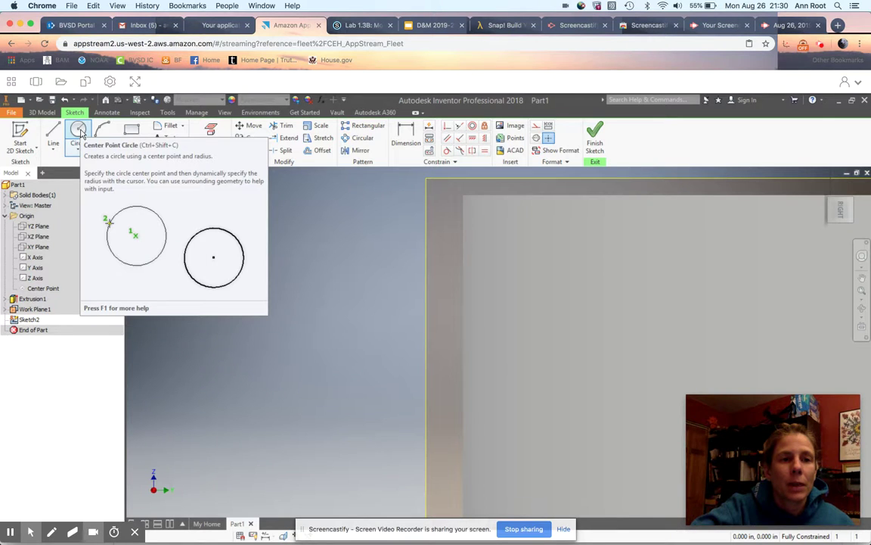
click(78, 148)
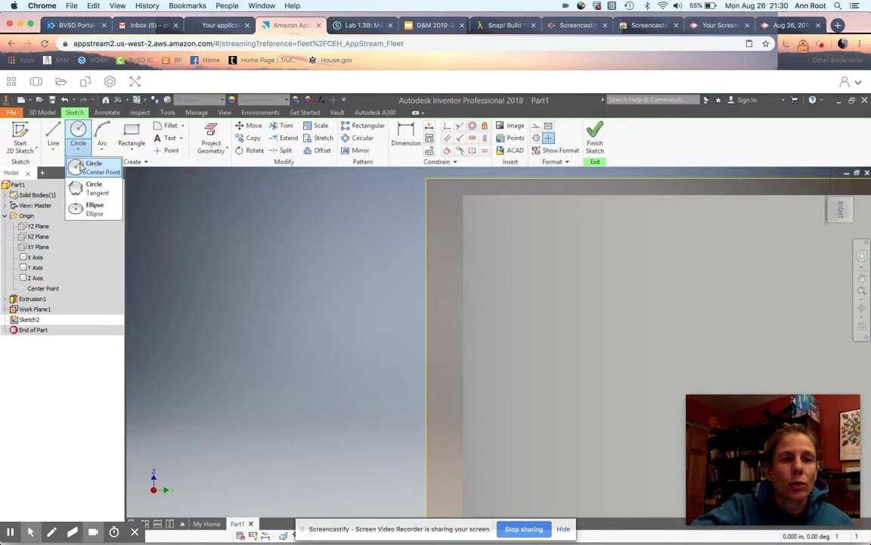
click(83, 167)
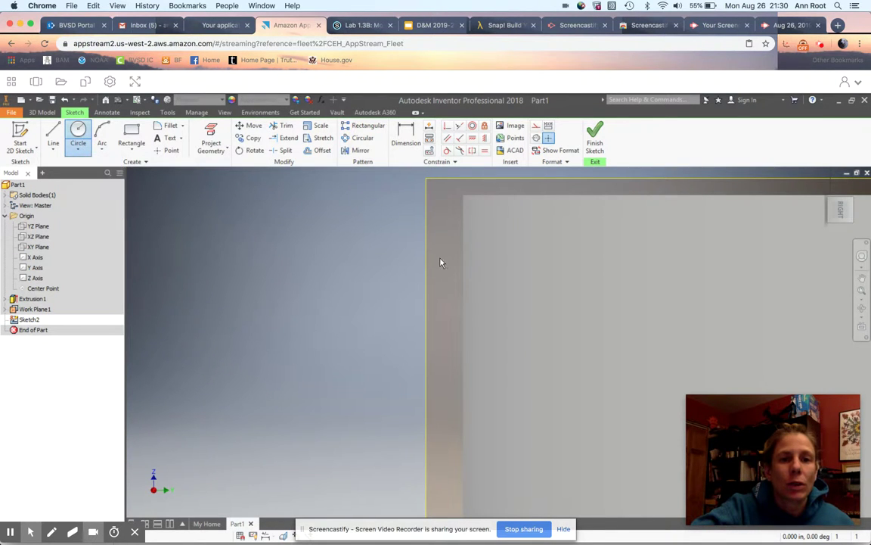
click(441, 215)
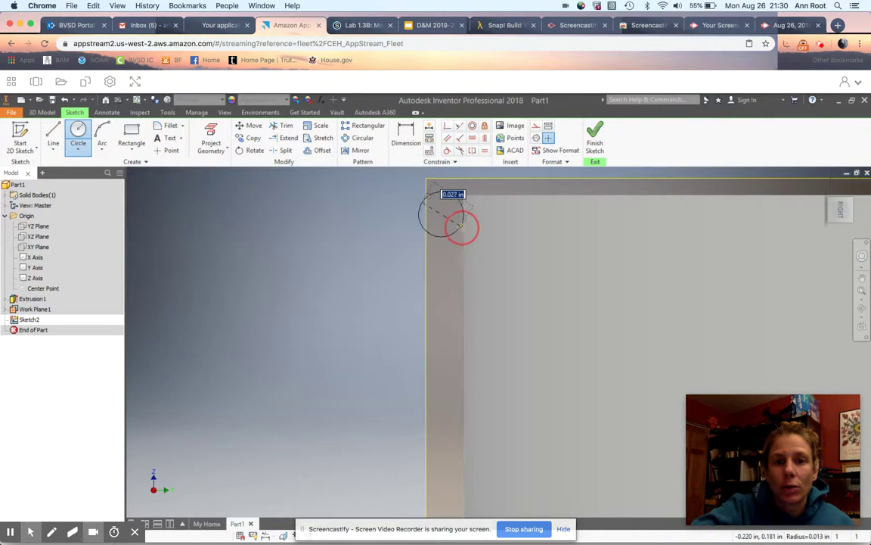
click(460, 226)
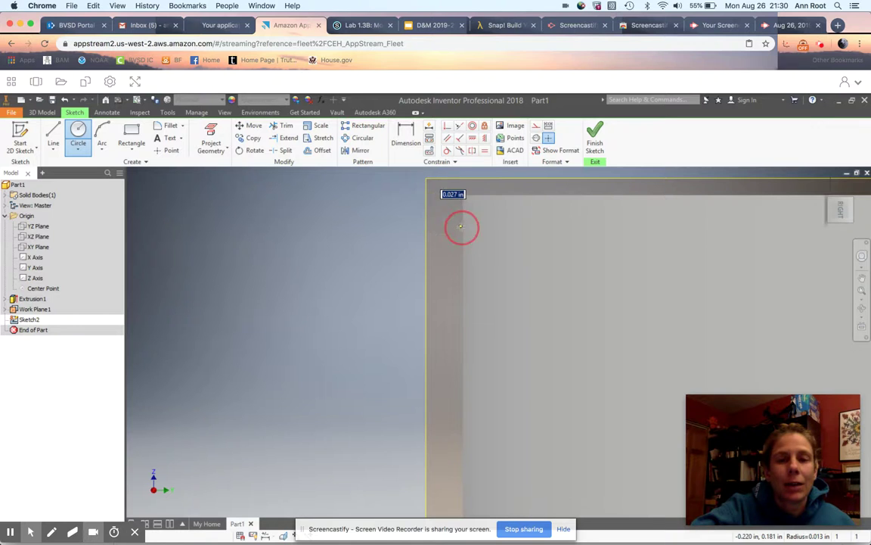
click(594, 143)
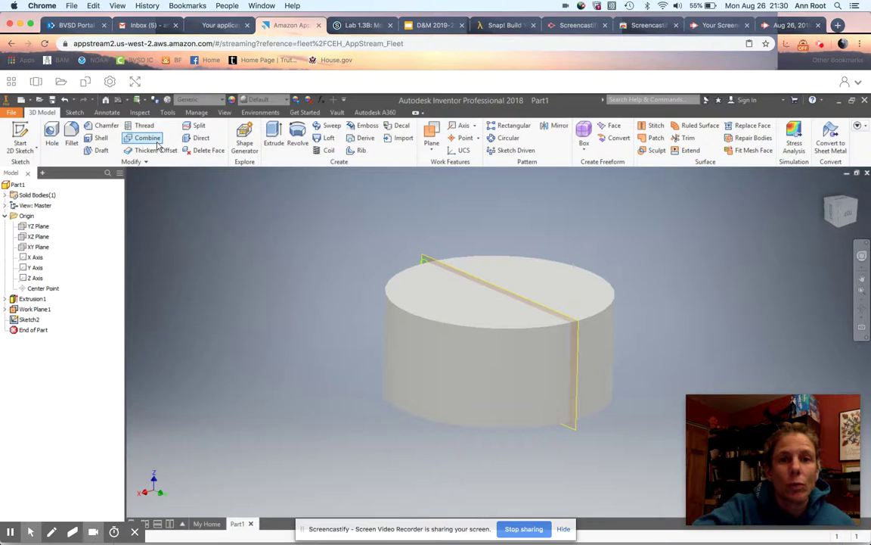
Reopen the circle's sketch, add a vertical line about 0.373 in long along the cylinder's central axis, and finish the sketch
click(319, 154)
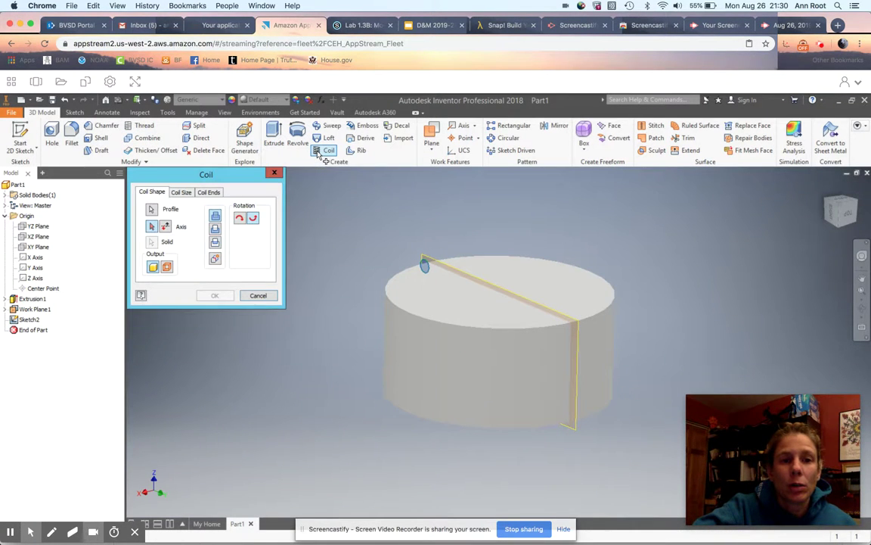
click(258, 295)
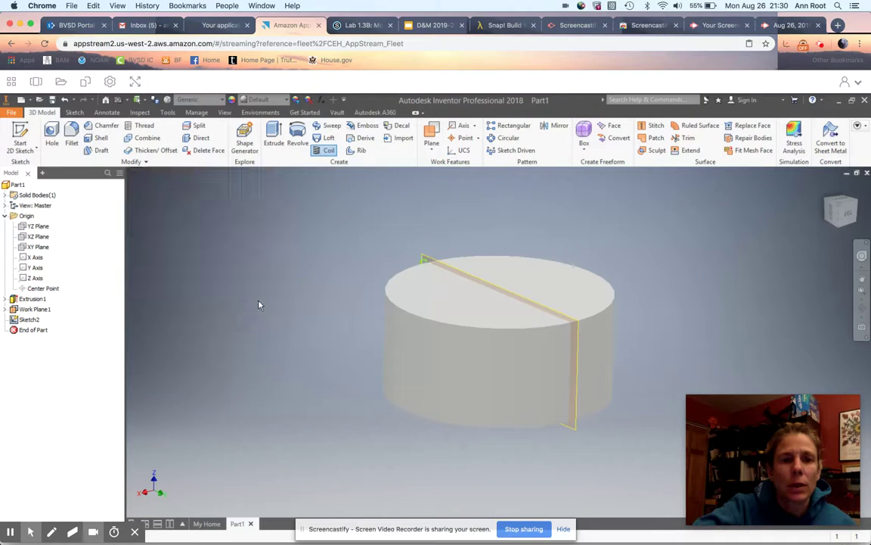
click(30, 320)
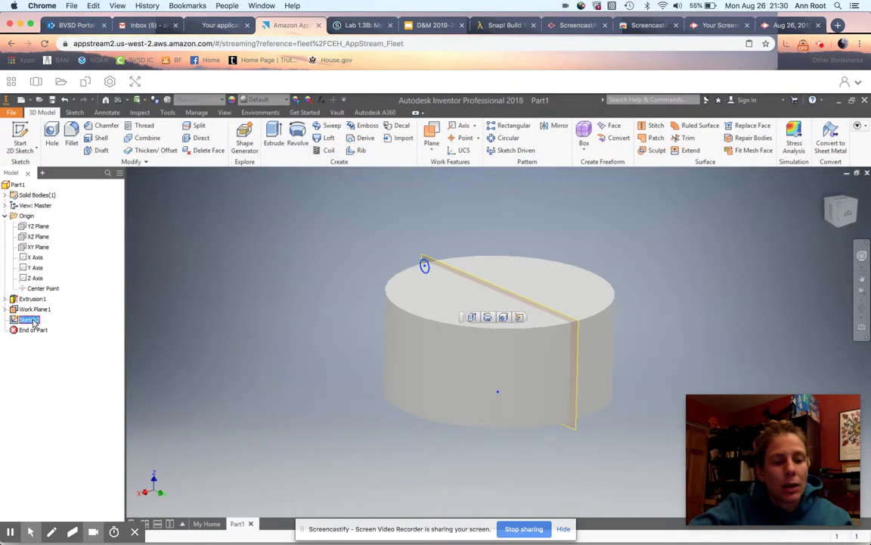
click(30, 320)
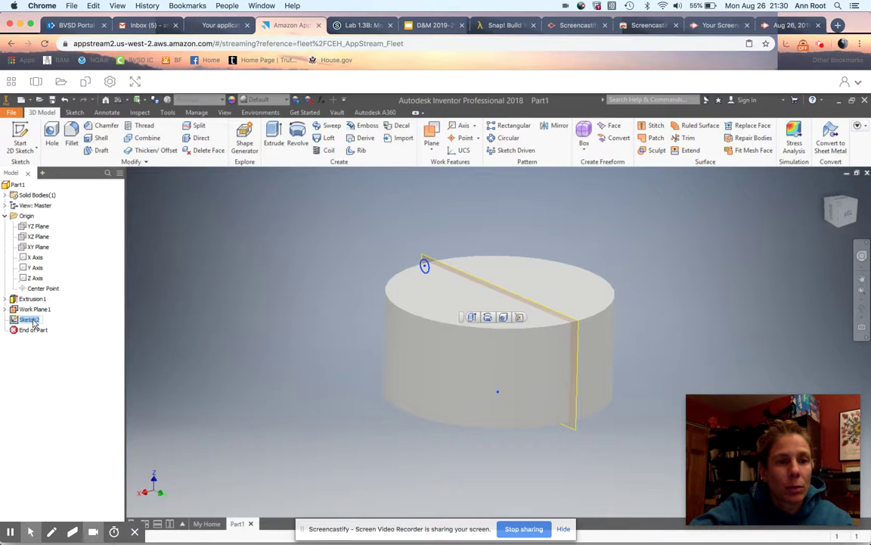
double_click(18, 322)
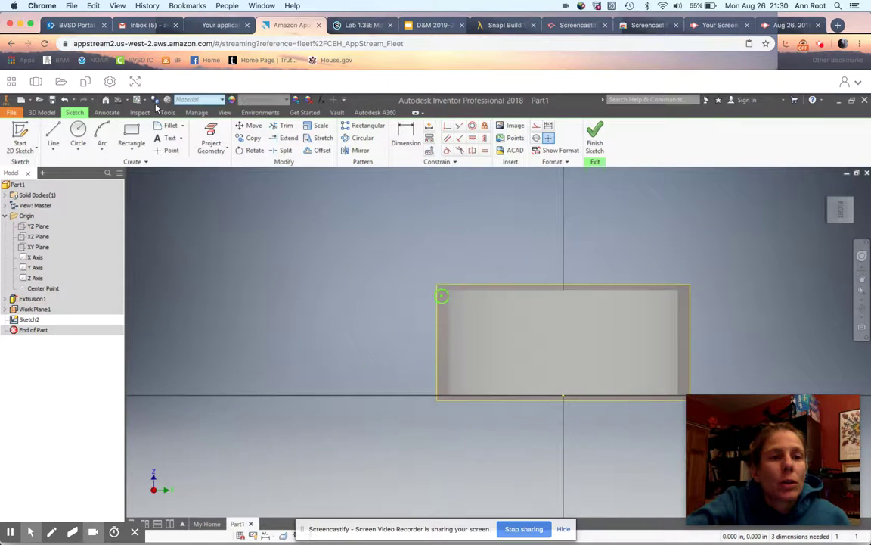
click(53, 134)
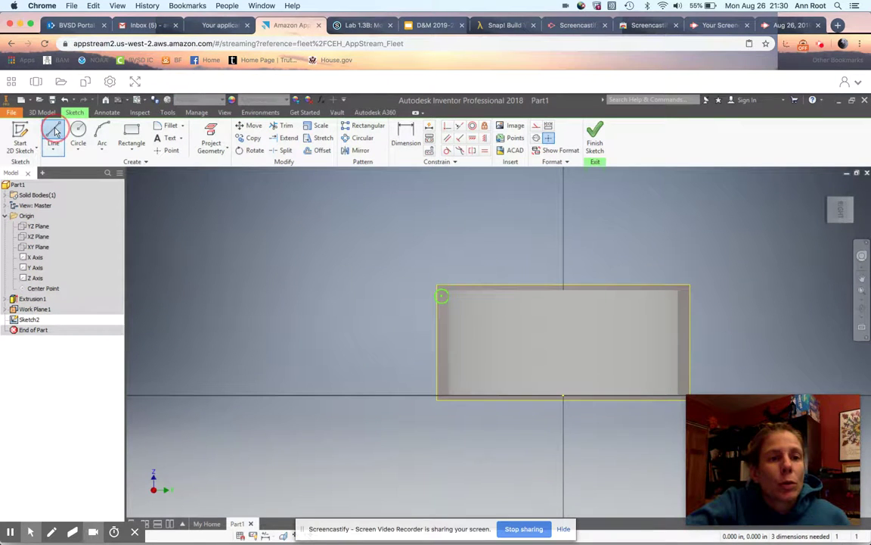
click(563, 249)
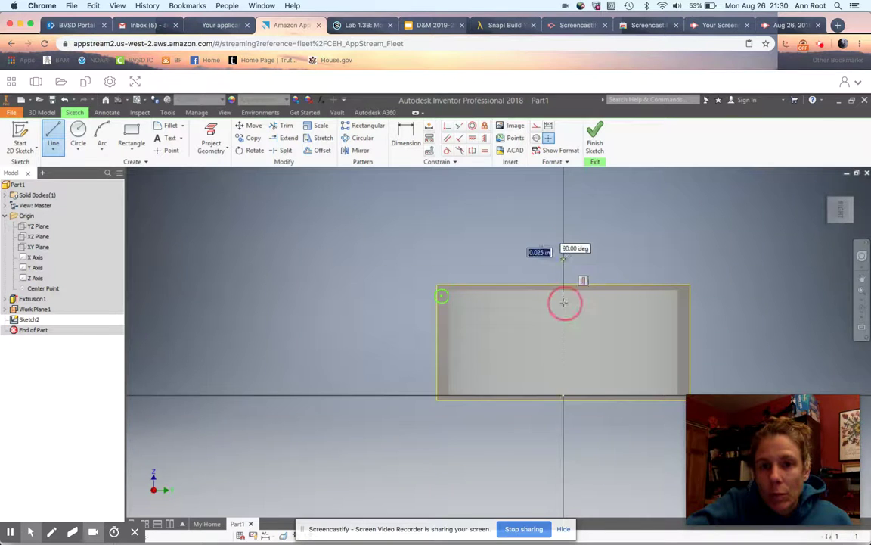
click(564, 442)
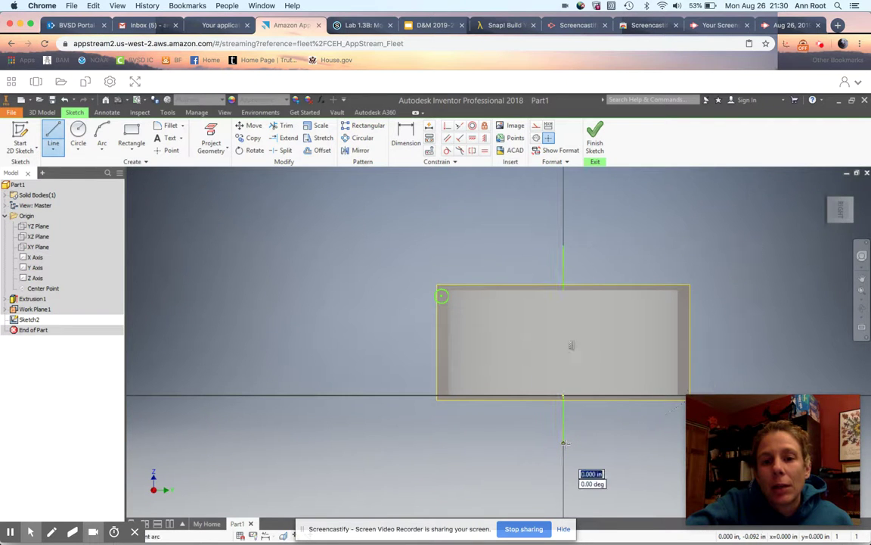
click(596, 135)
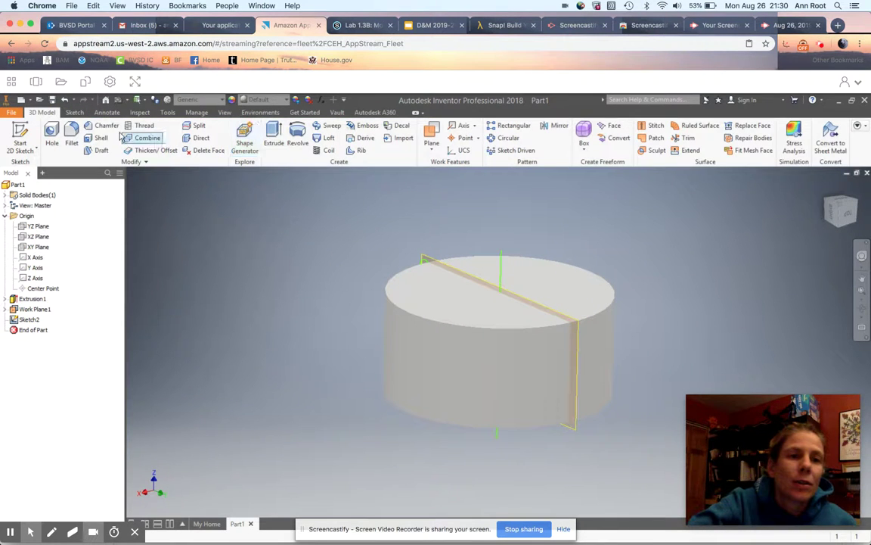
Start a Coil feature with the sketched circle as profile and the cylinder's central vertical line as axis
click(319, 152)
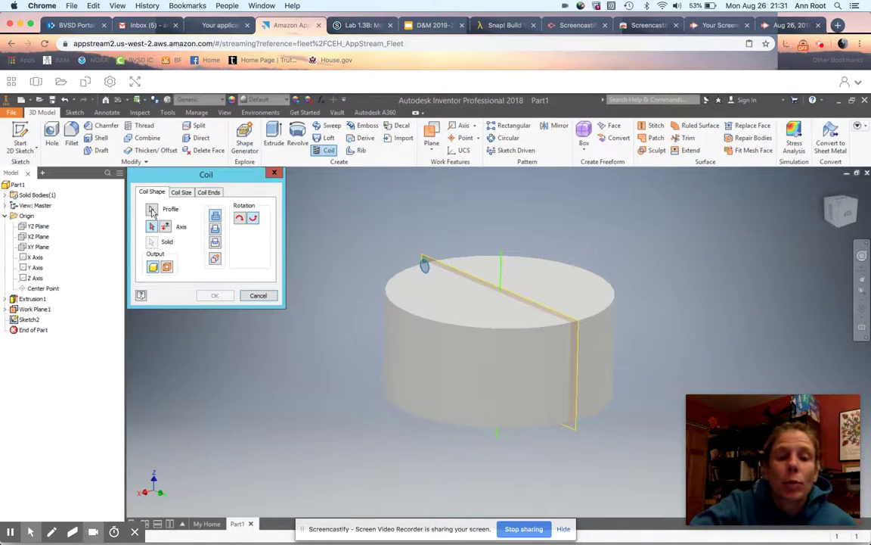
click(152, 209)
click(426, 265)
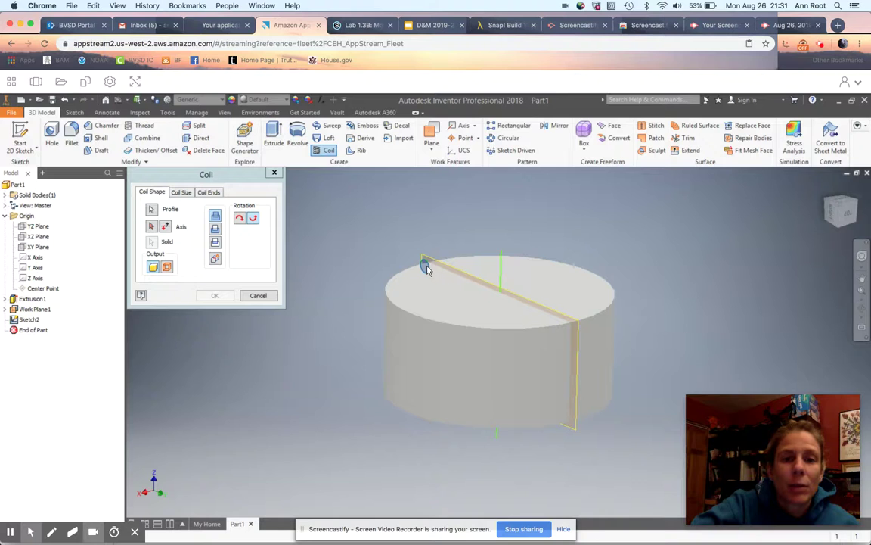
click(152, 227)
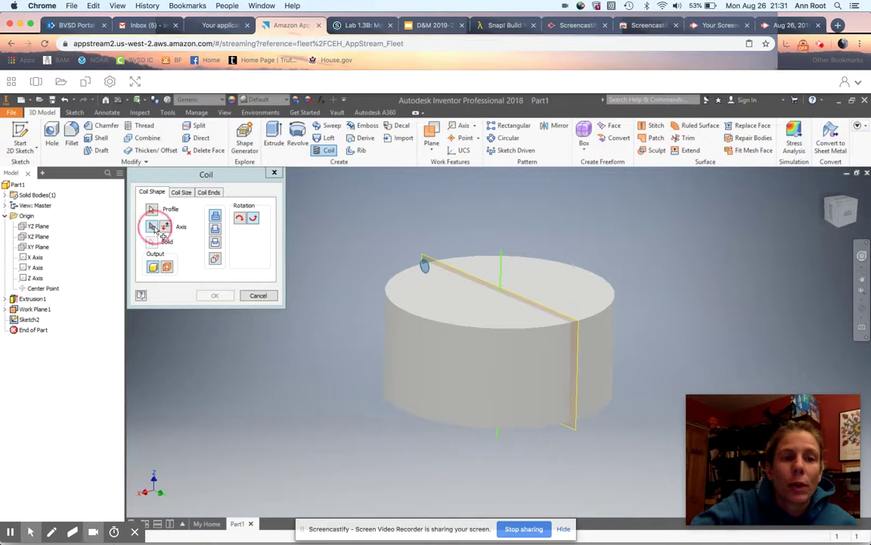
click(500, 272)
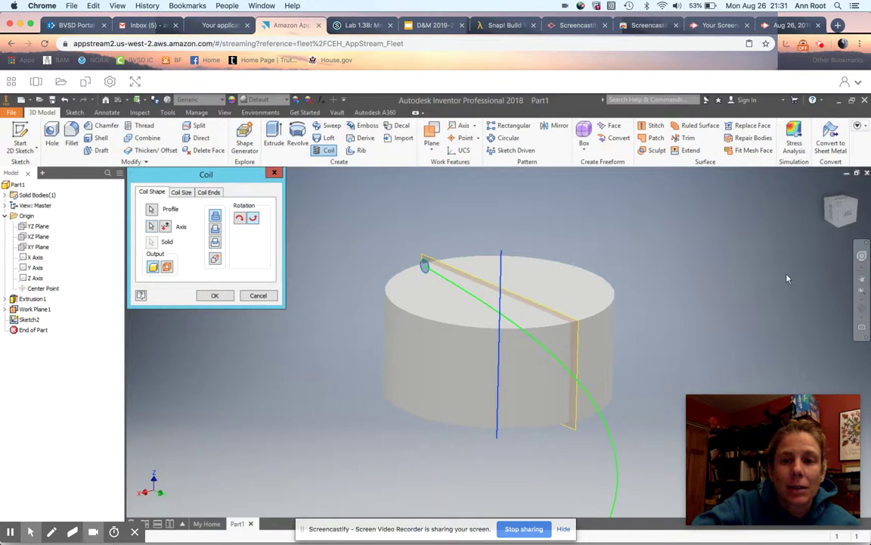
drag(843, 216, 860, 195)
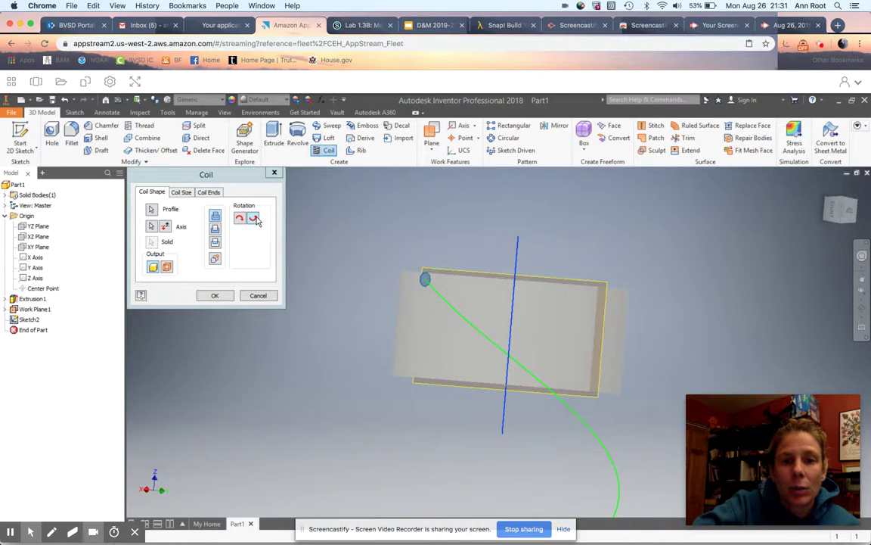
click(810, 220)
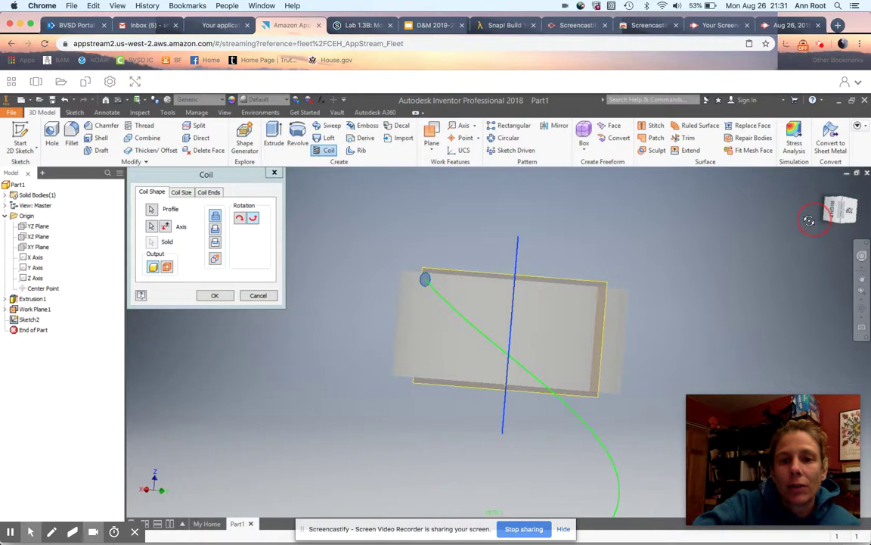
drag(810, 220, 787, 253)
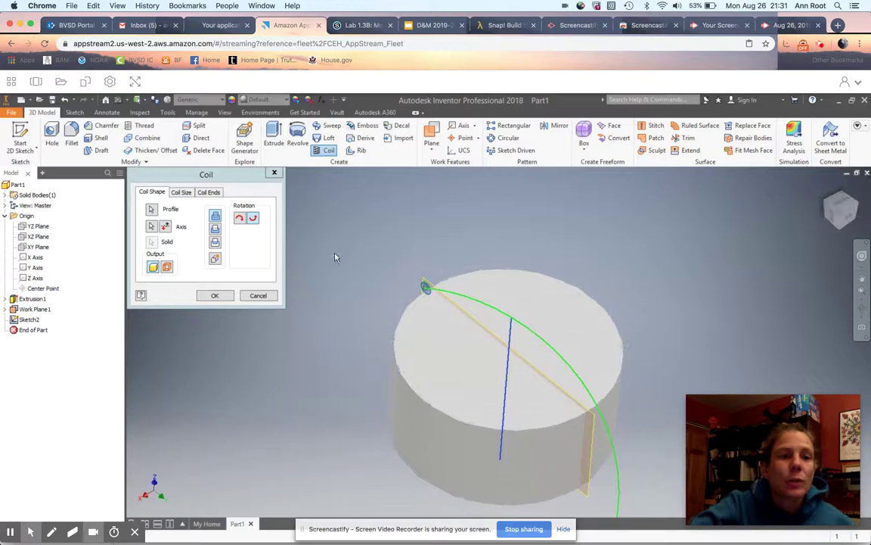
Define the coil size by Pitch and Revolution and set the revolutions to 2.5
click(181, 191)
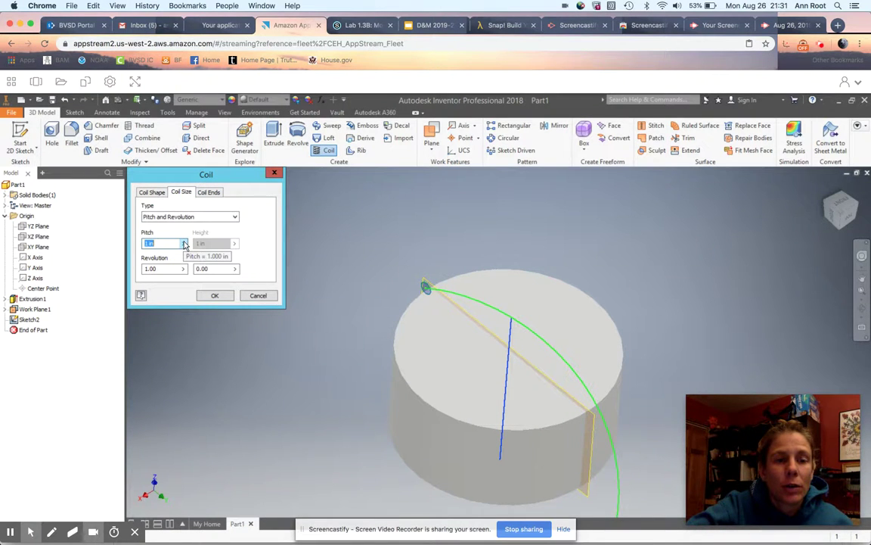
click(183, 218)
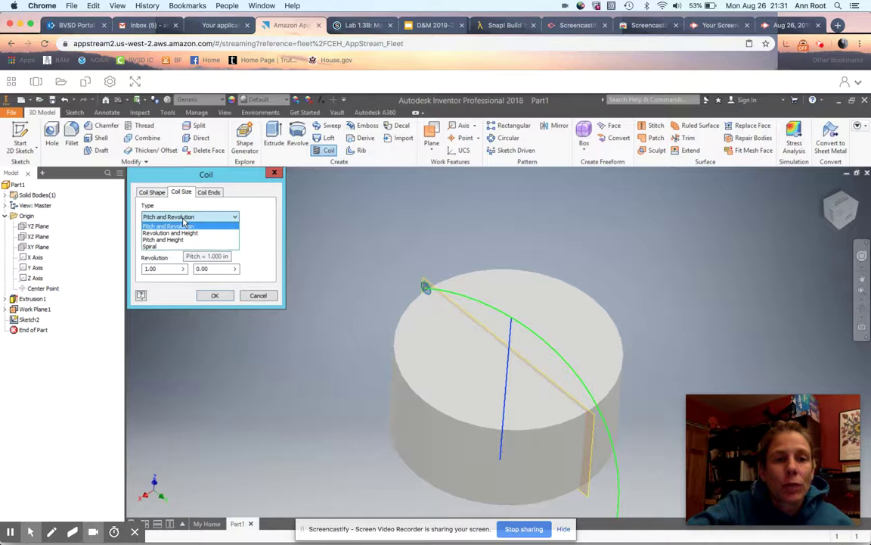
click(178, 226)
text(2.)
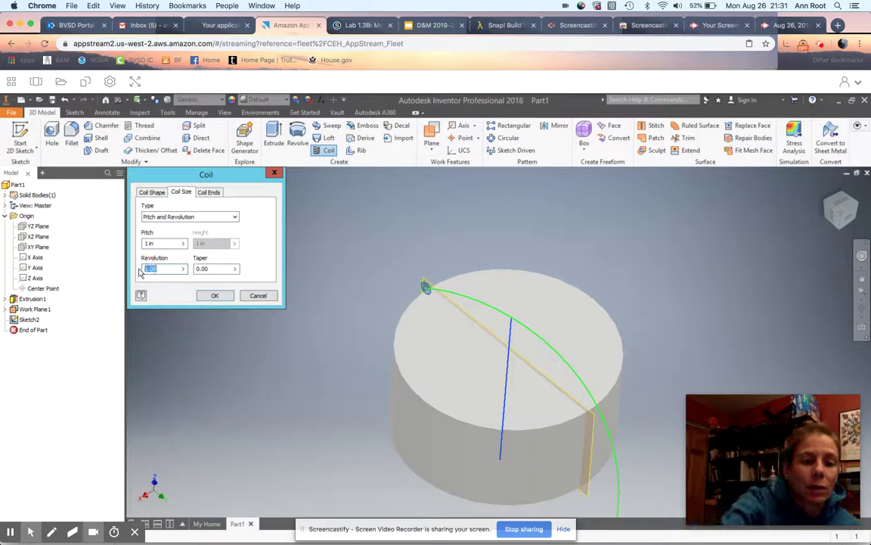
text(5)
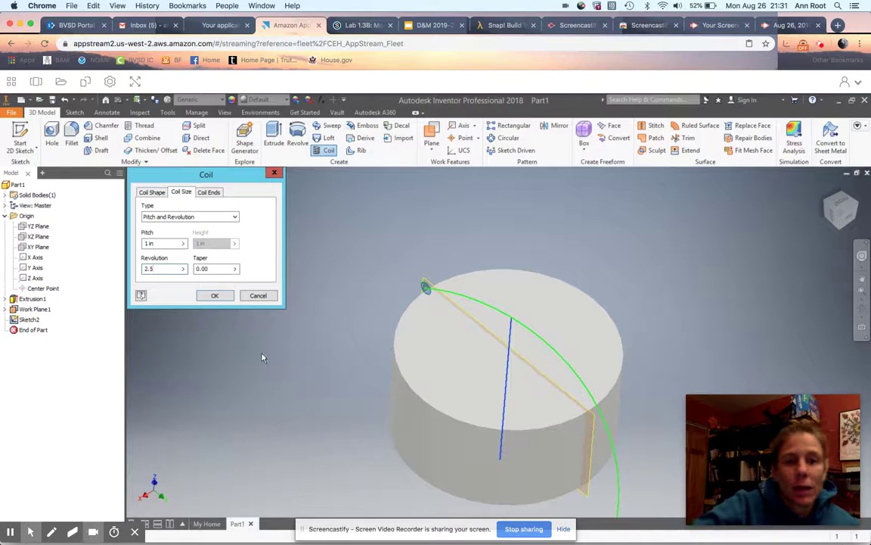
scroll(262, 357, up, 2)
scroll(263, 358, down, 3)
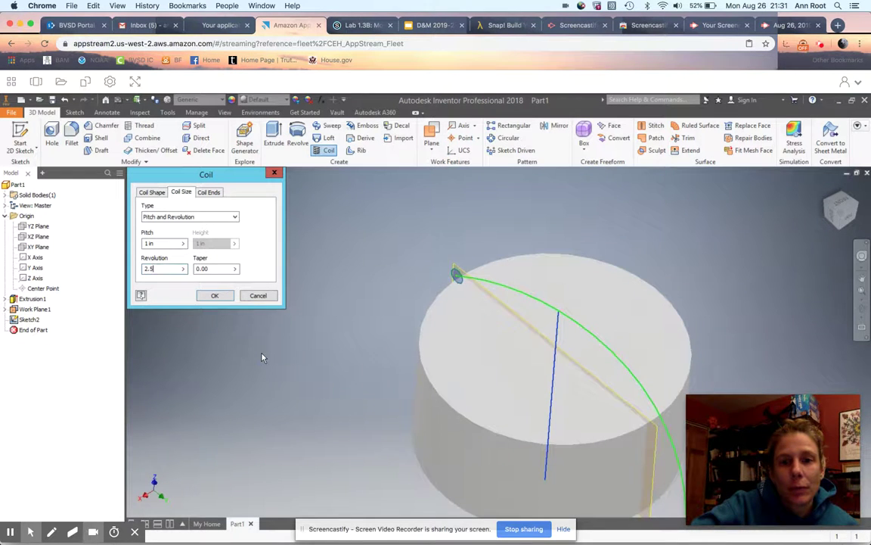
scroll(262, 358, down, 2)
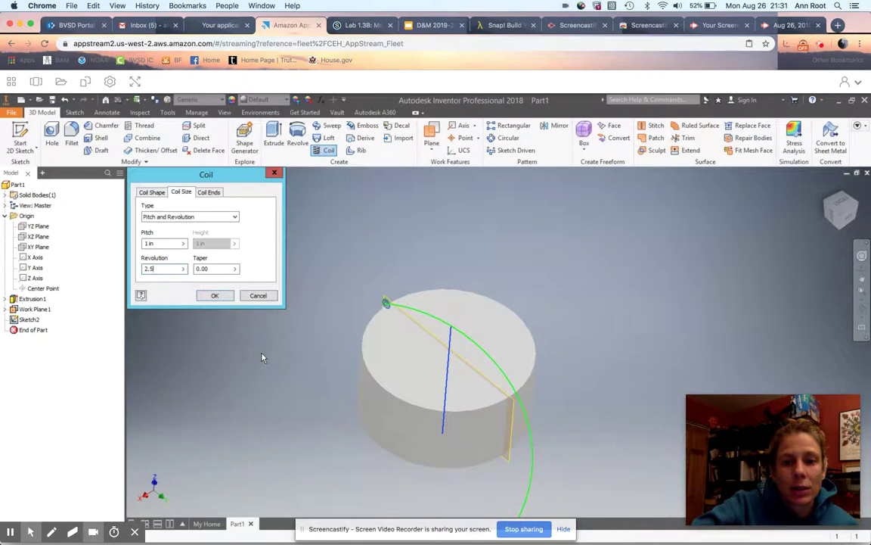
scroll(262, 358, down, 2)
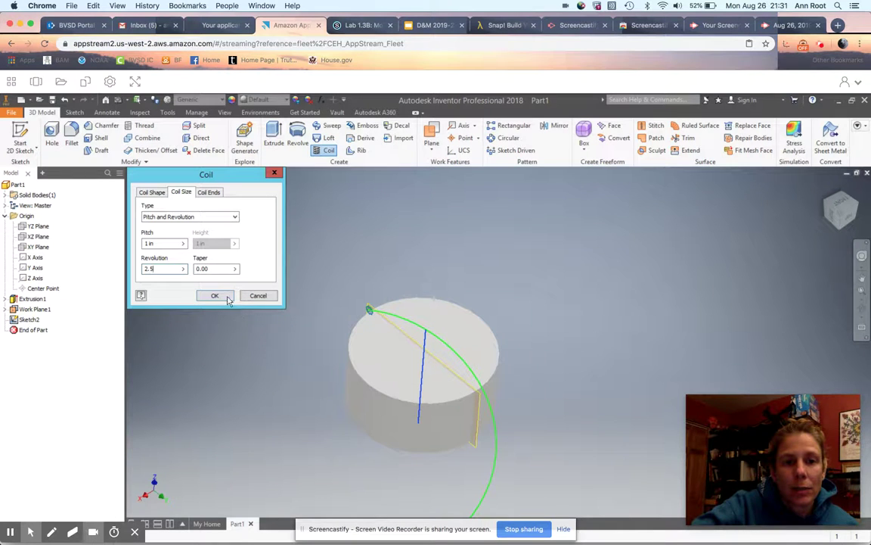
Change the coil size type to Revolution and Height and set the height to .18 in
click(184, 244)
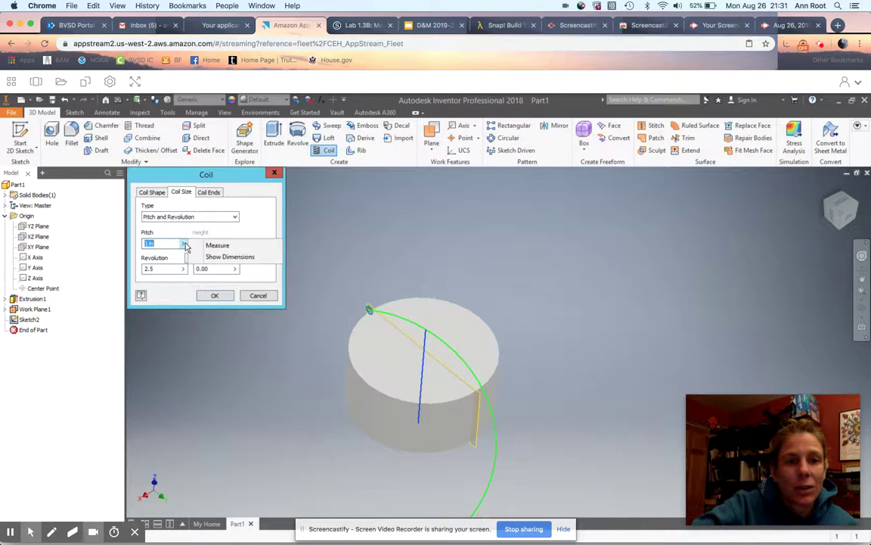
click(183, 217)
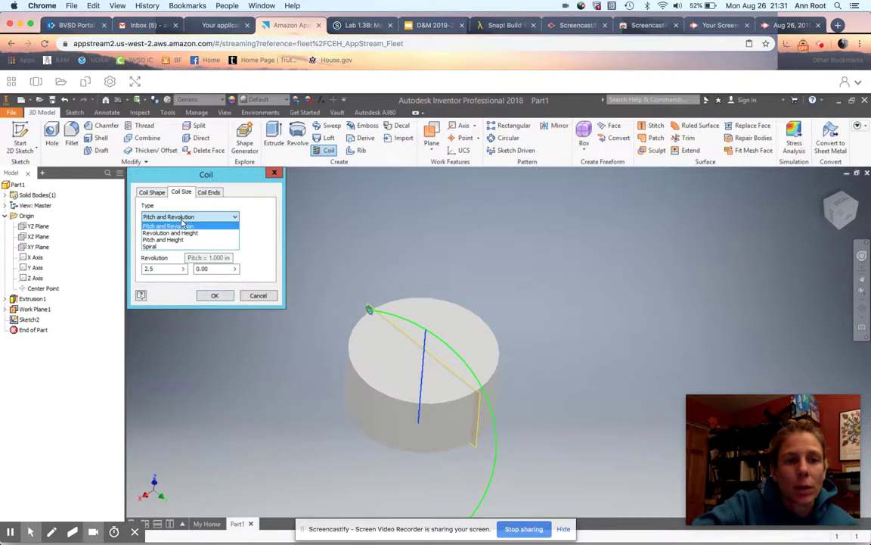
click(180, 233)
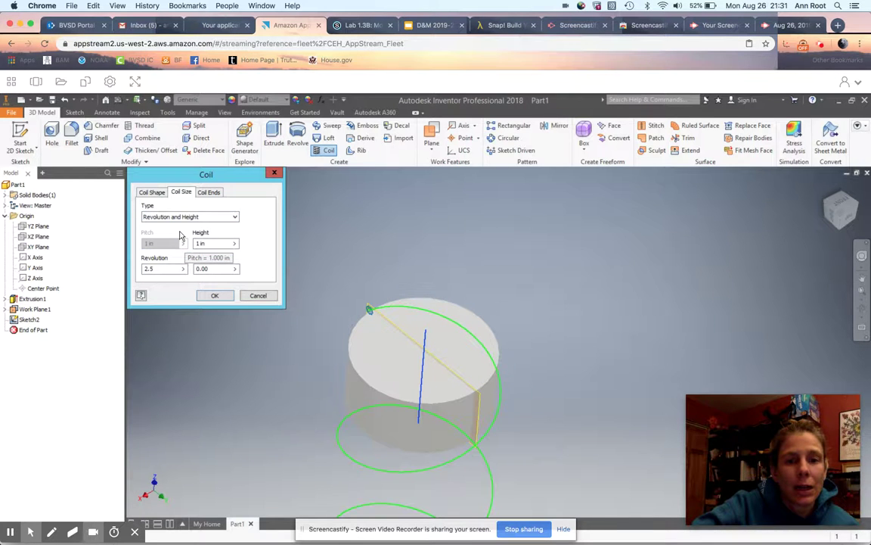
click(193, 244)
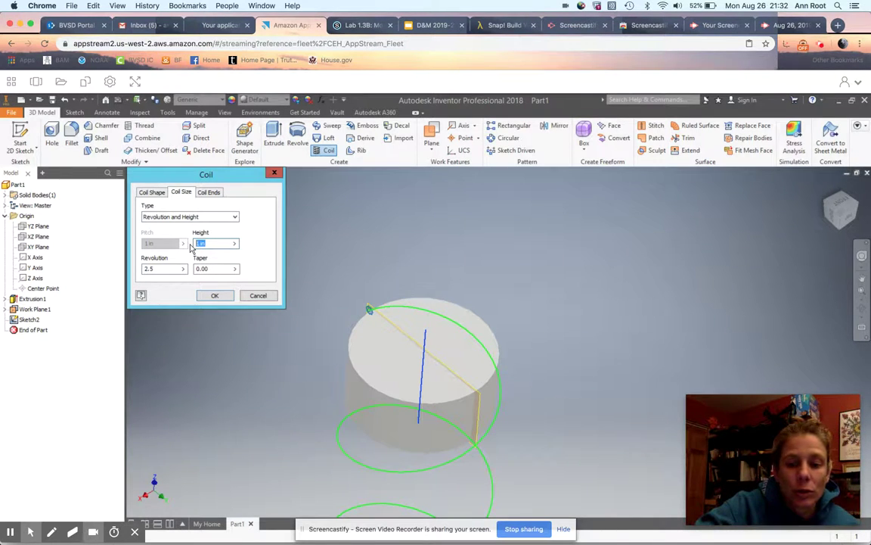
key(BackSpace)
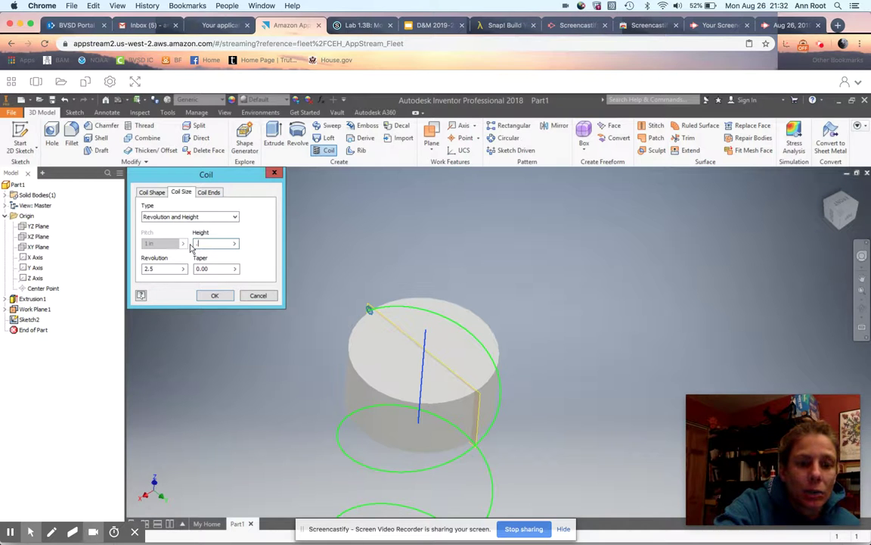
text(.18)
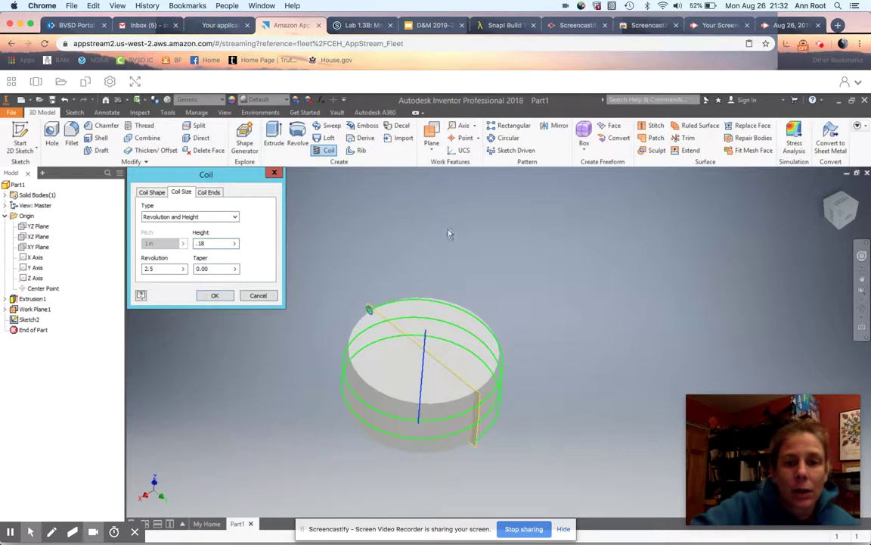
drag(840, 223, 864, 189)
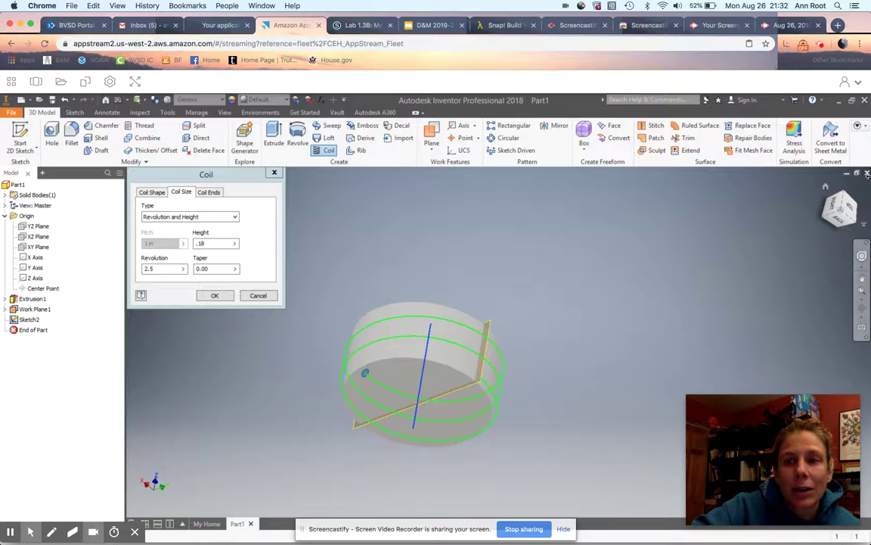
drag(844, 196, 813, 276)
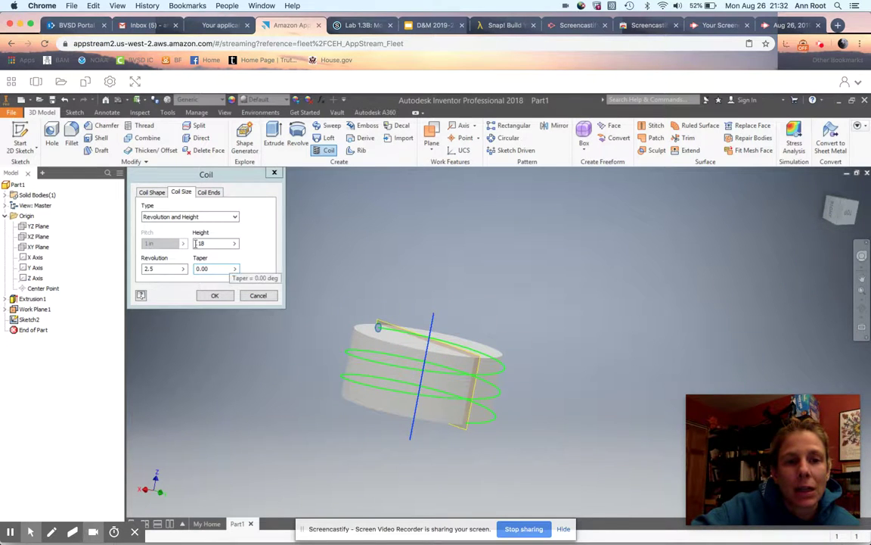
Try the Spiral size type for the coil and return it to Revolution and Height
click(188, 217)
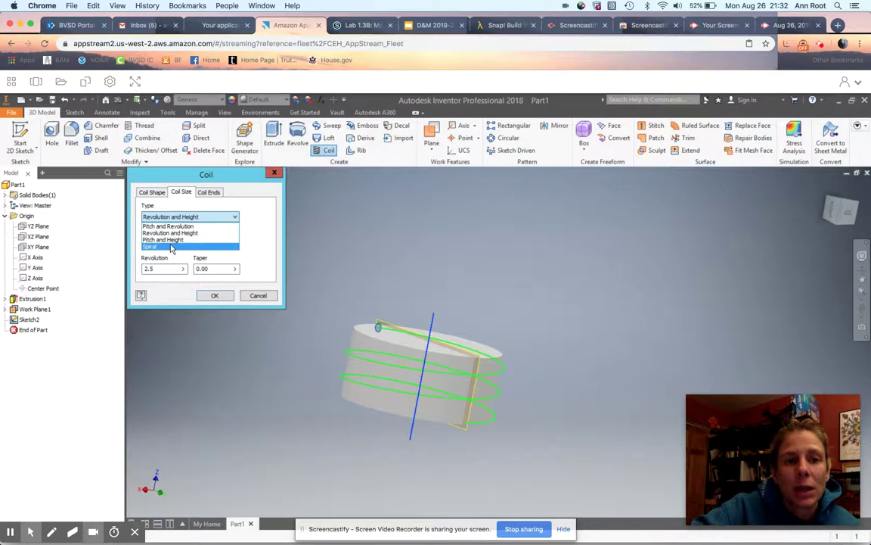
click(172, 248)
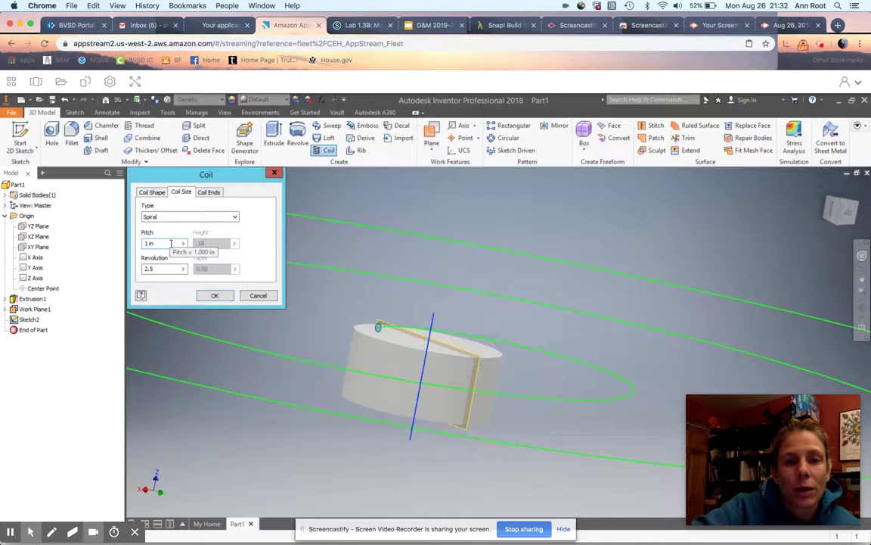
click(175, 217)
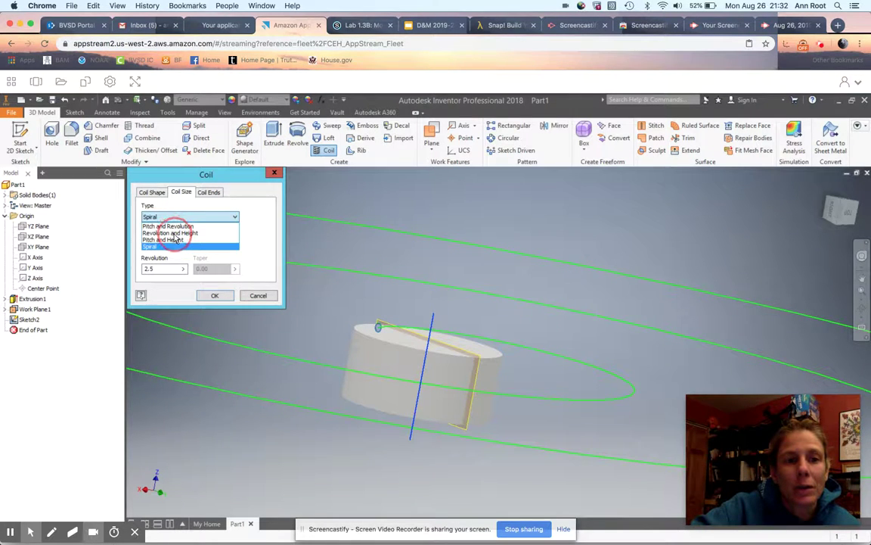
click(173, 234)
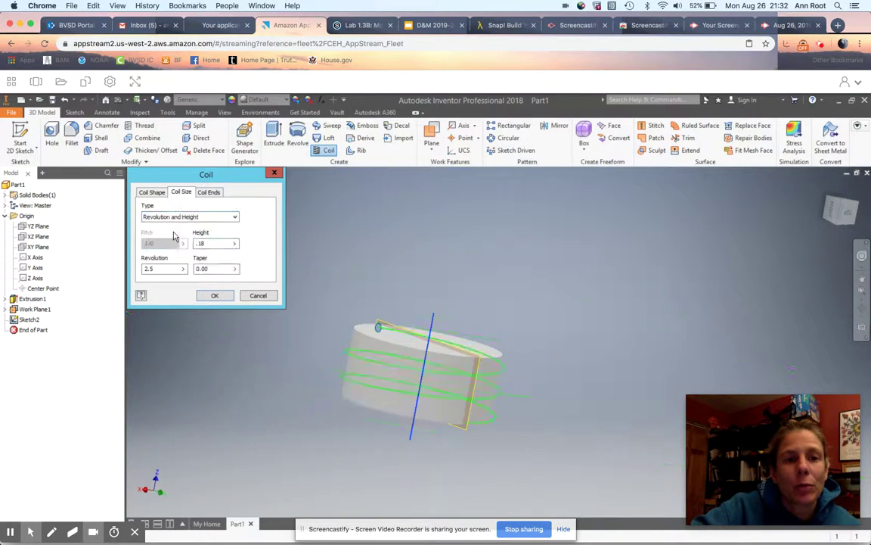
Try a coil taper of 3, return the taper to 0, and create the coil around the cylinder
click(235, 269)
click(216, 274)
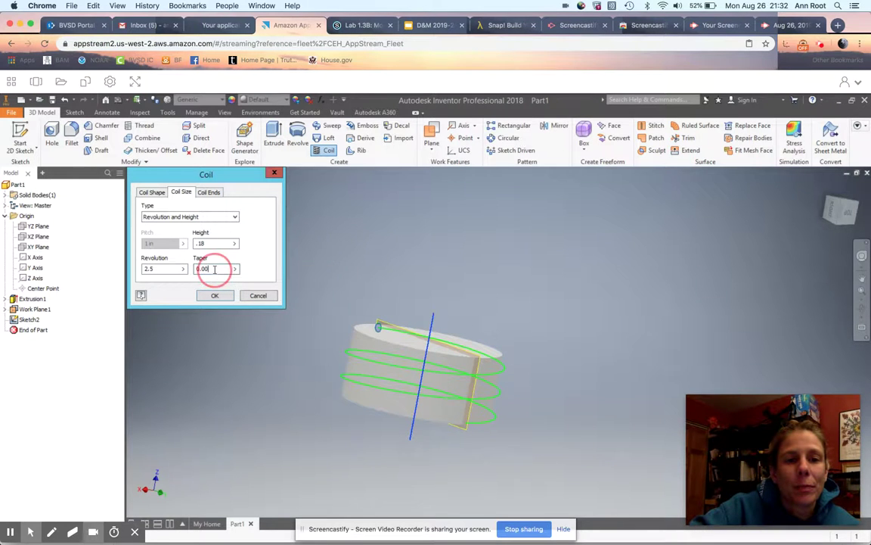
drag(214, 273, 190, 270)
text(3)
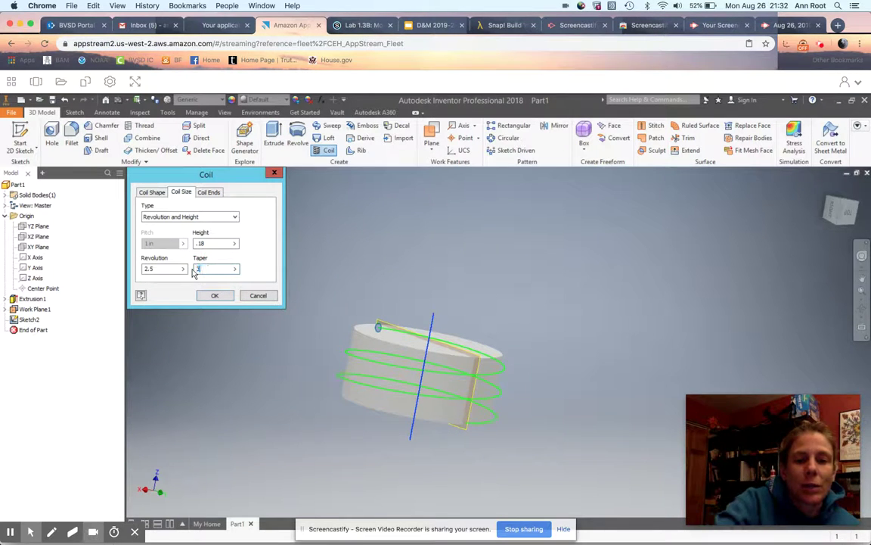
key(BackSpace)
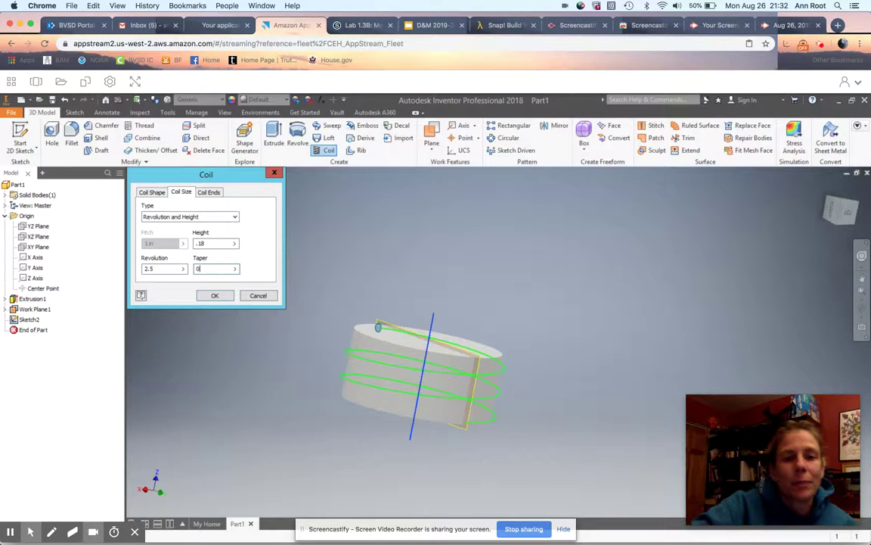
click(216, 296)
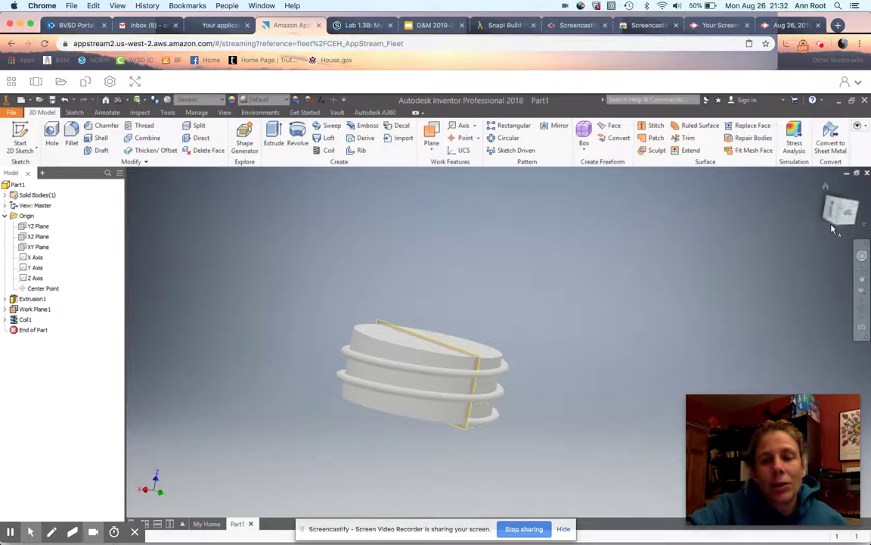
drag(832, 229, 869, 253)
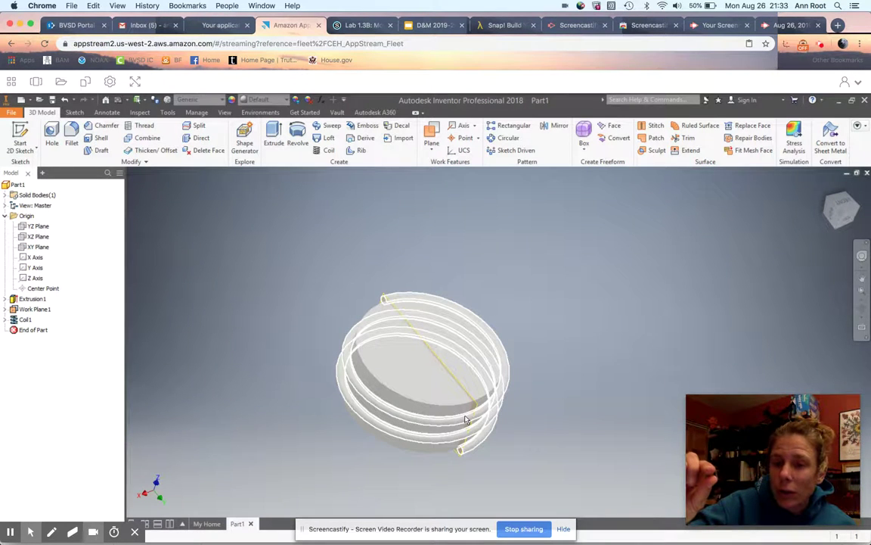
mouse_move(467, 420)
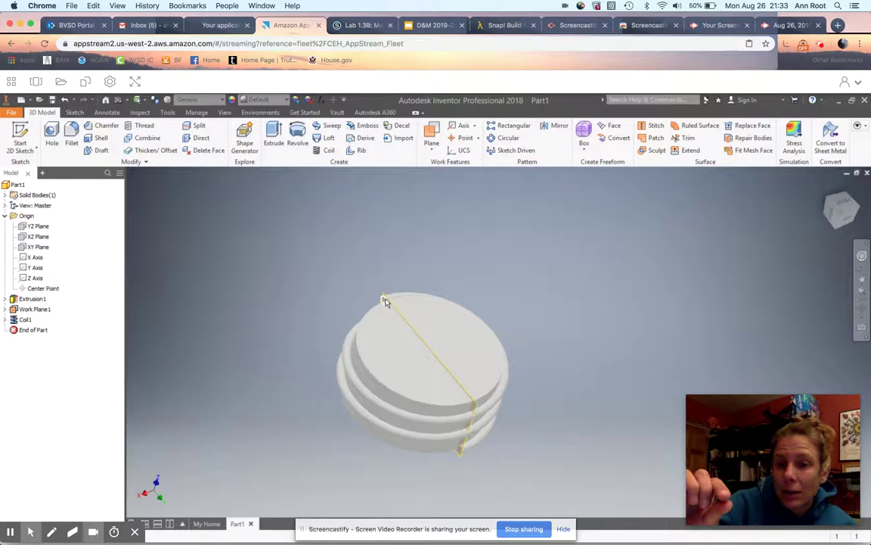
mouse_move(385, 302)
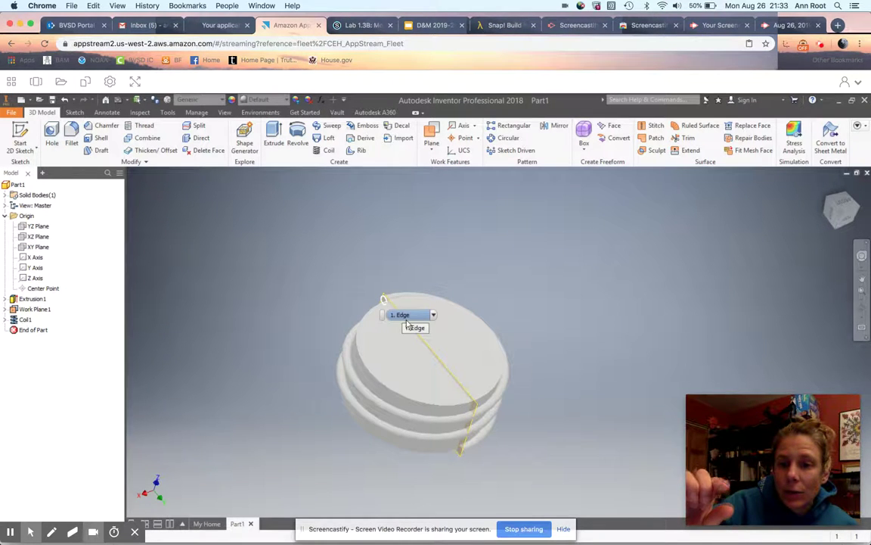